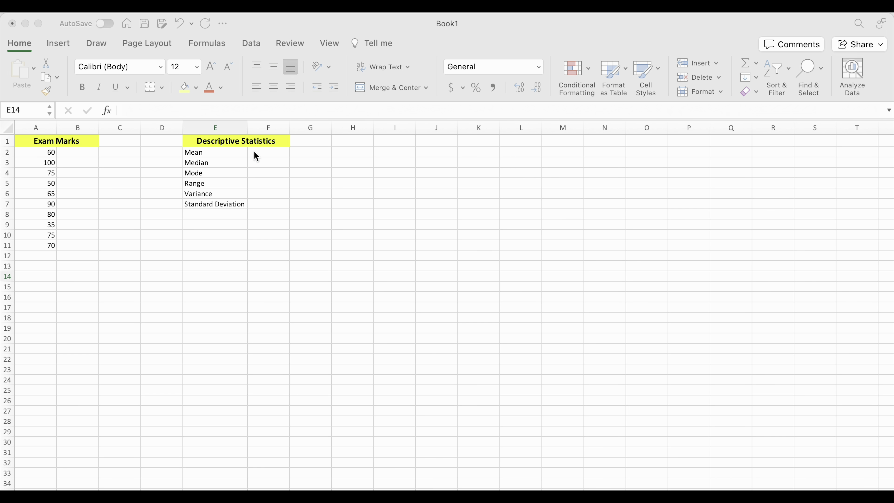
Enter =AVERAGE(A2:A11) in the Mean cell F2, giving 70
left_click(269, 151)
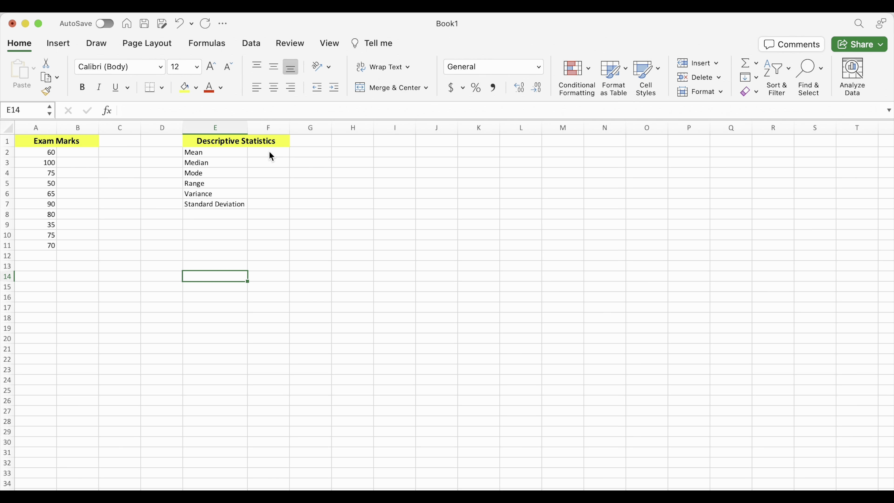
left_click(268, 151)
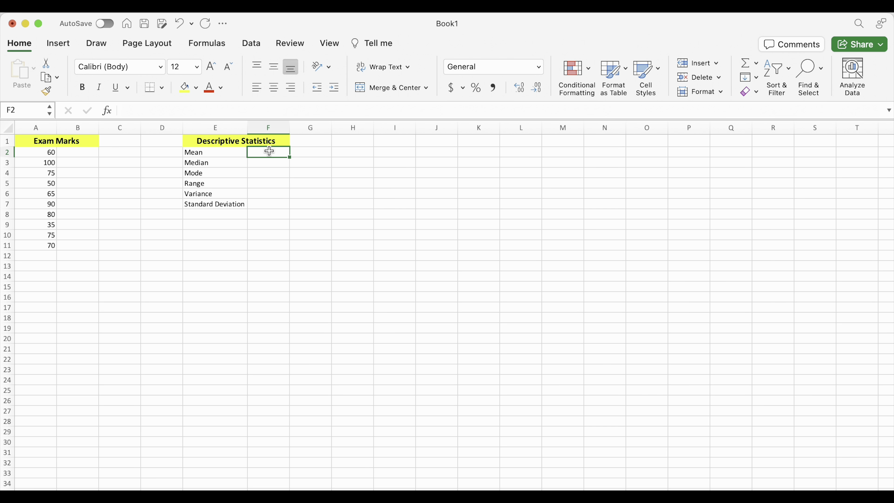
type("=")
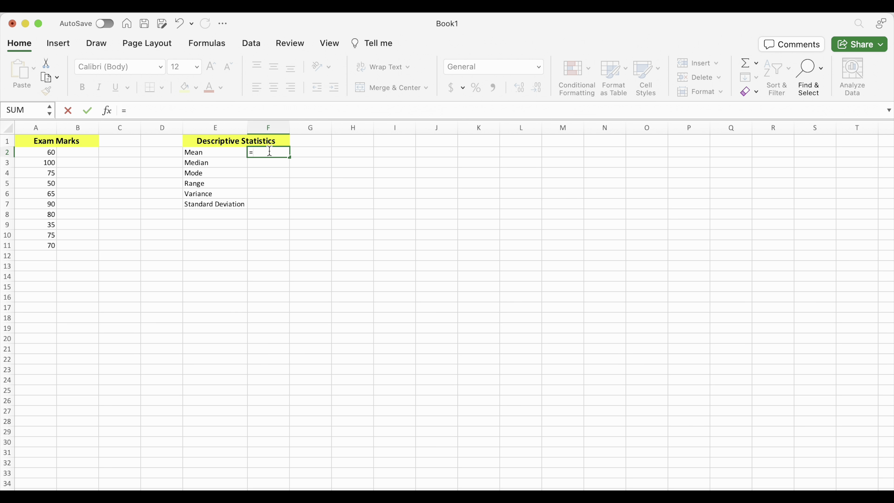
type("aver")
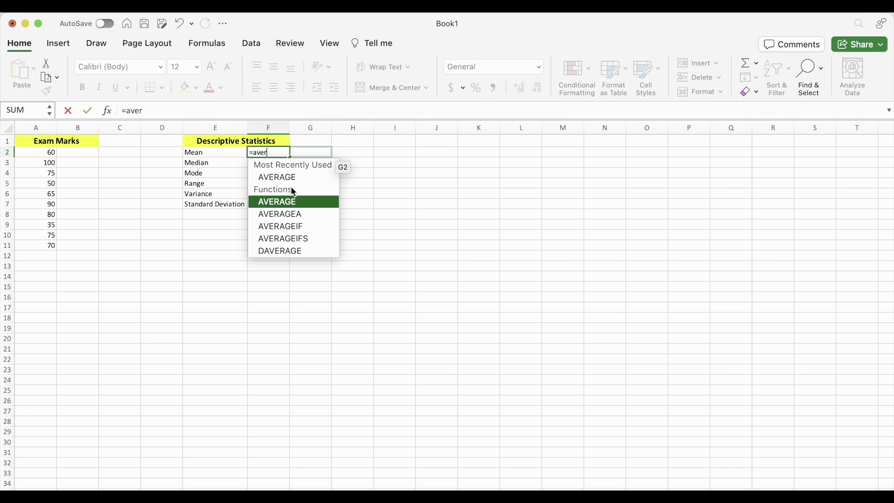
double_click(291, 179)
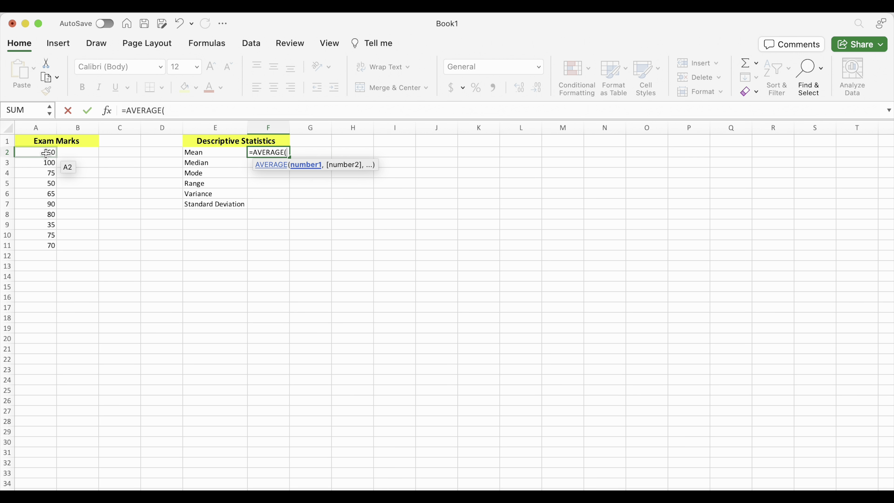
left_click_drag(46, 153, 50, 246)
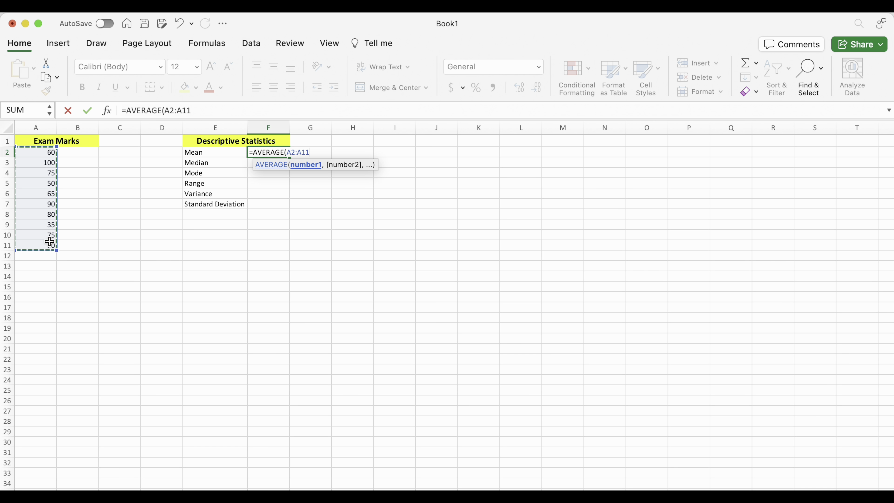
key("Return")
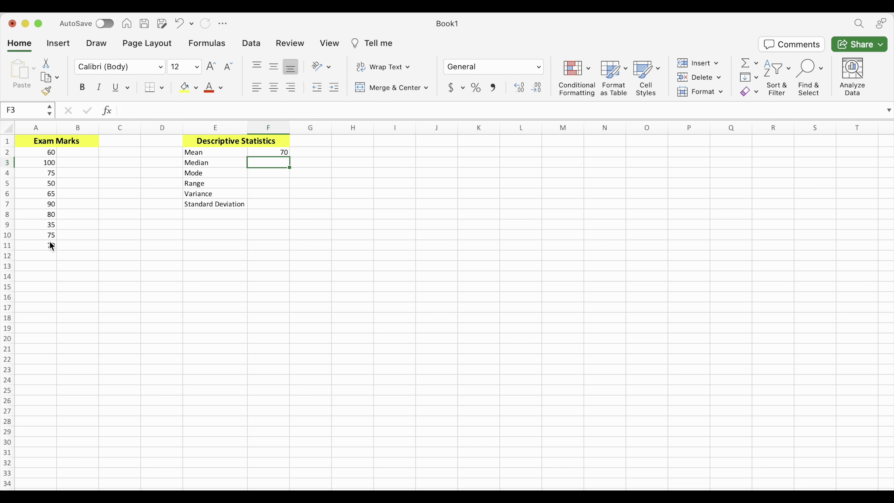
Enter =MEDIAN(A2:A11) in F3 so the Median shows 72.5
type("=me")
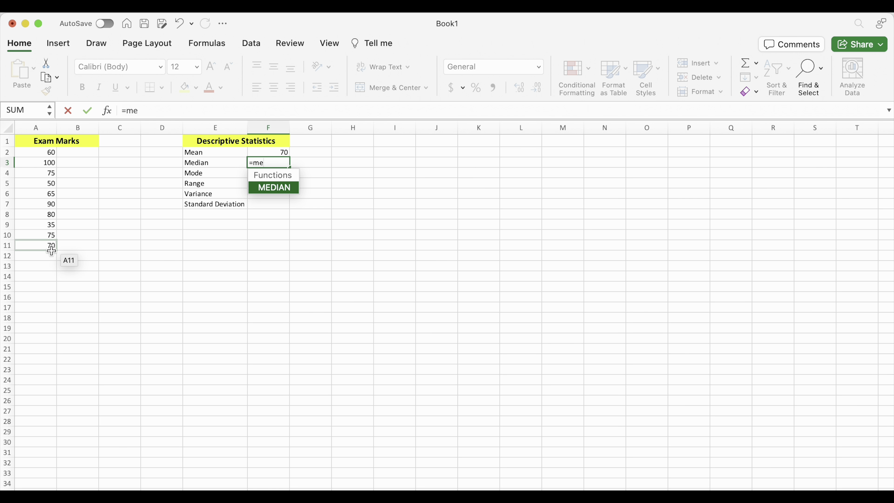
double_click(282, 187)
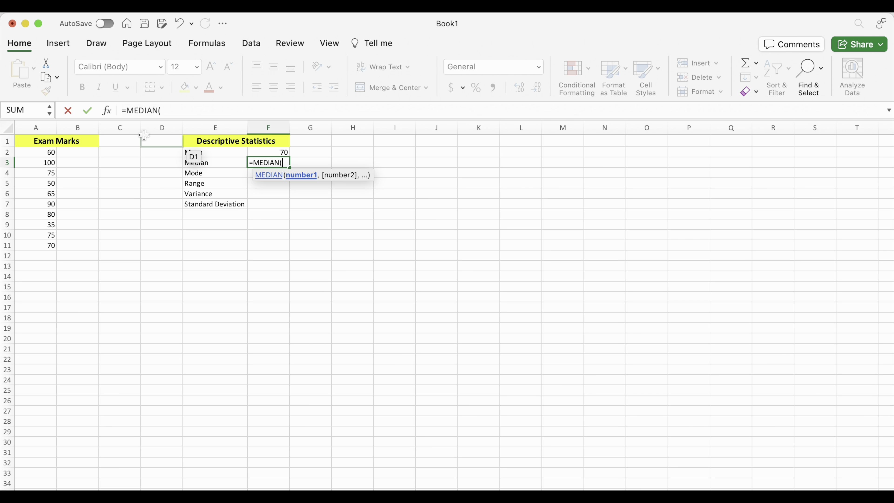
left_click_drag(52, 154, 53, 240)
key("Return")
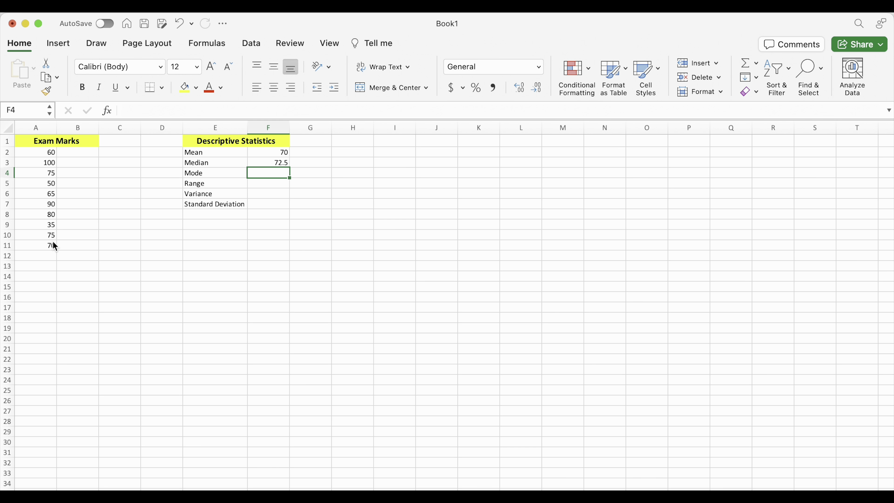
Enter =MODE(A2:A11) in F4 so the Mode reads 75
type("=")
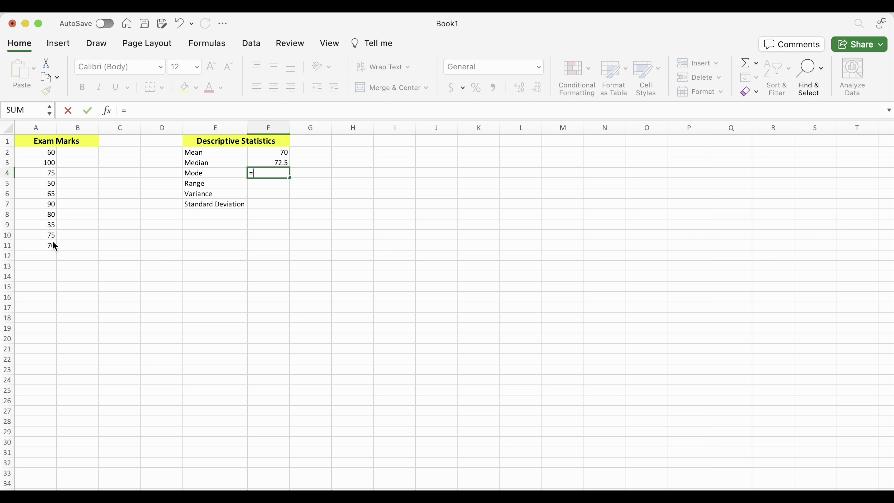
type("m")
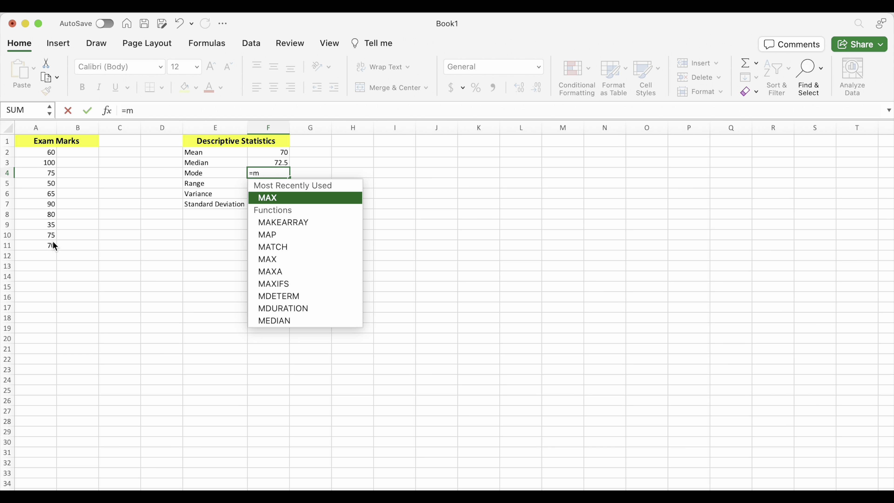
type("o")
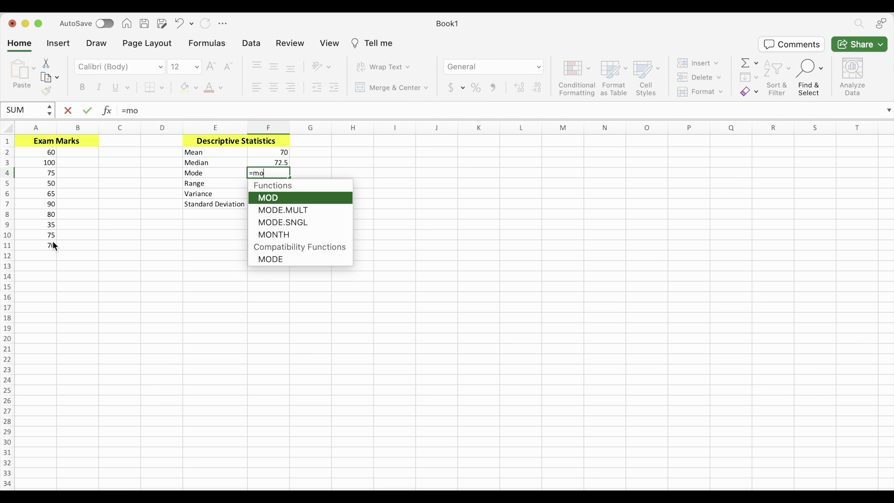
type("de")
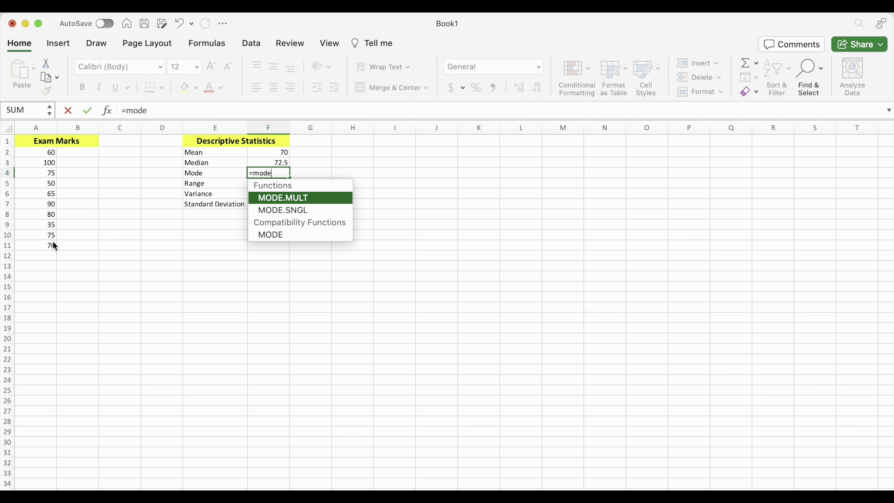
double_click(278, 239)
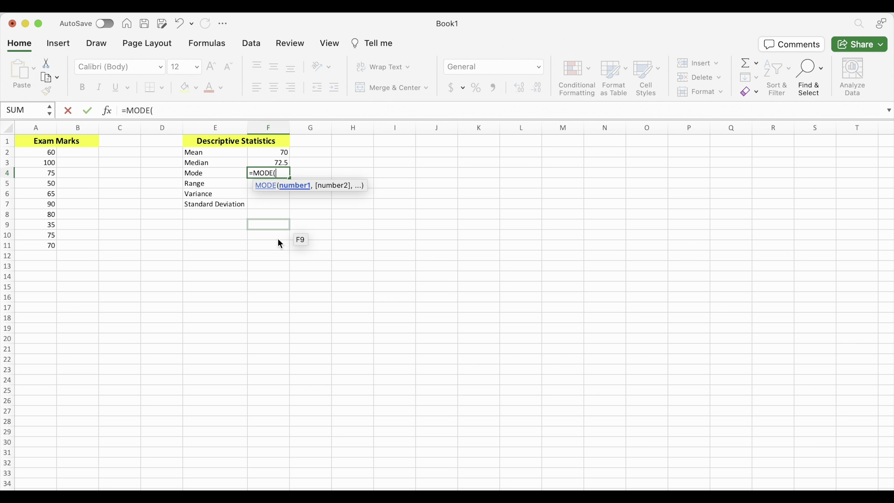
left_click(49, 152)
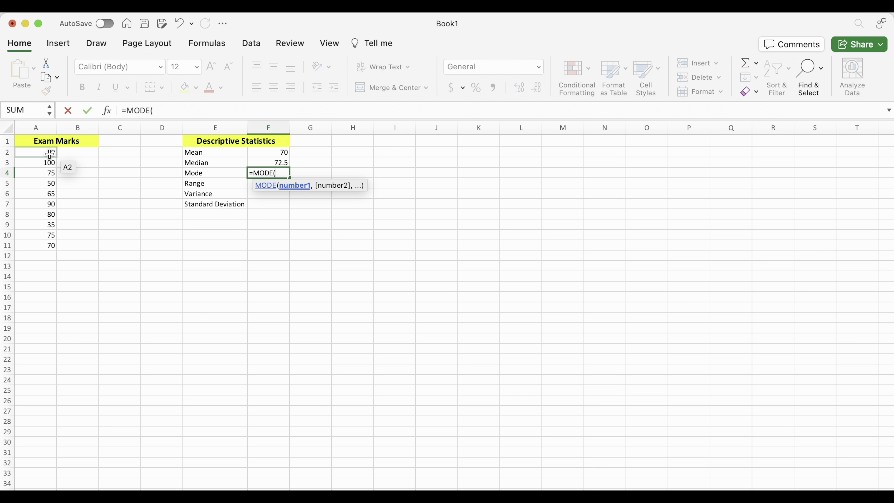
left_click_drag(50, 153, 50, 241)
key("Return")
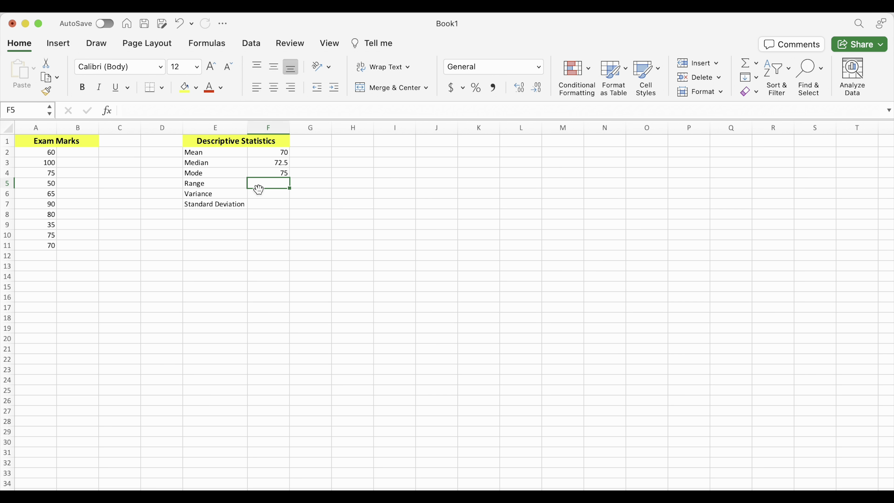
Put =MAX(A2:A11) below the marks, showing the highest mark 100
left_click(48, 269)
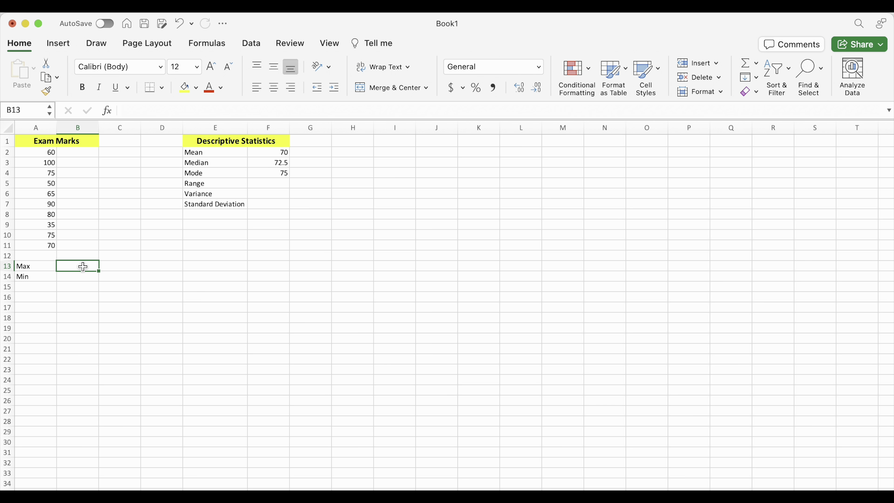
type("=")
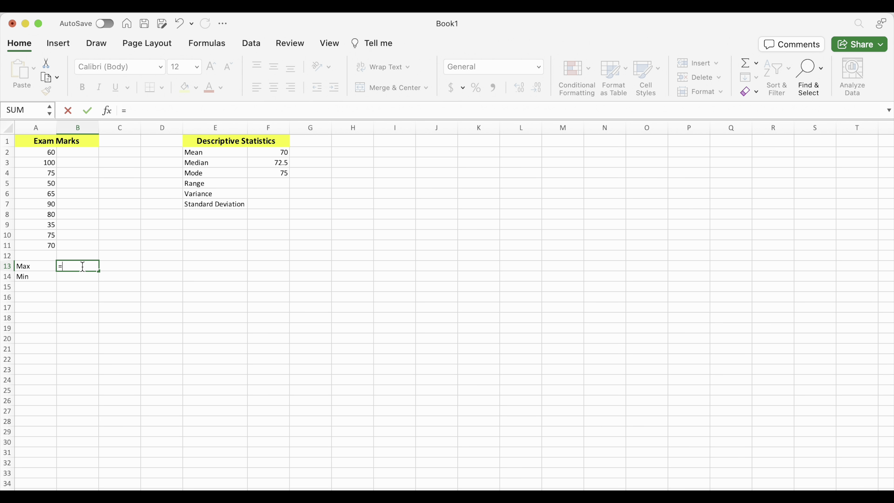
type("max")
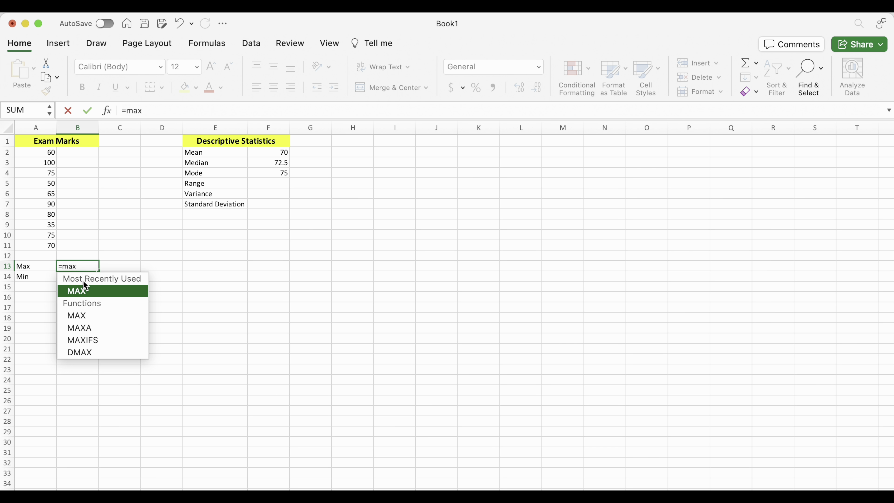
double_click(84, 291)
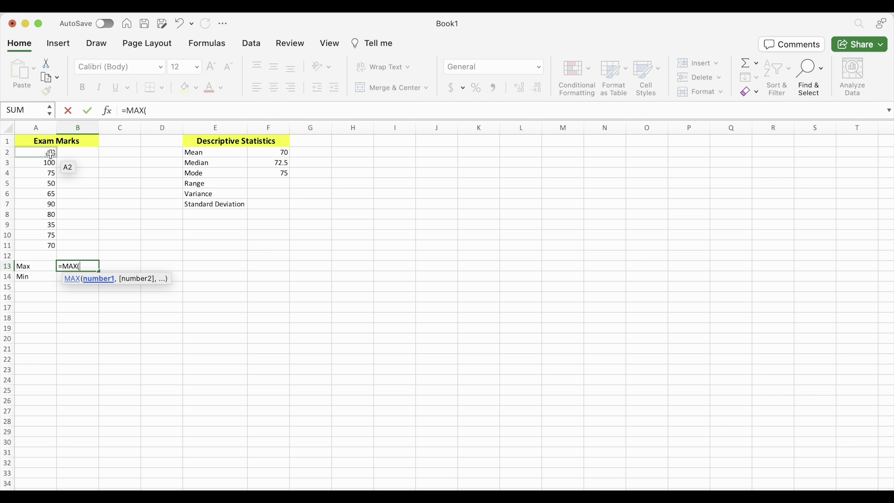
left_click_drag(50, 154, 50, 243)
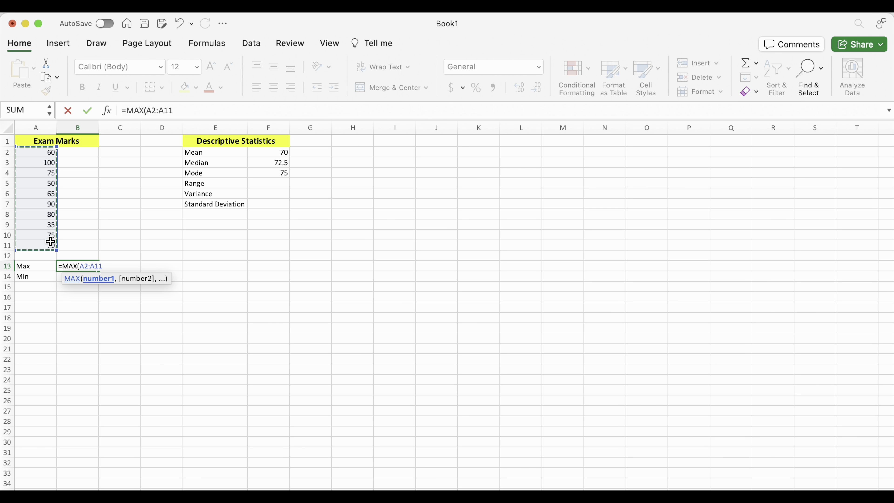
key("Return")
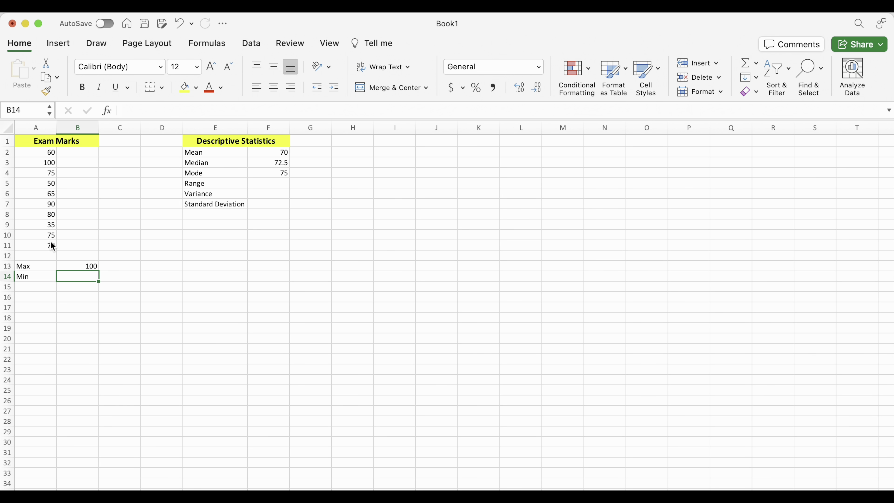
Add =MIN(A2:A11) beneath it, showing the lowest mark 35
type("=")
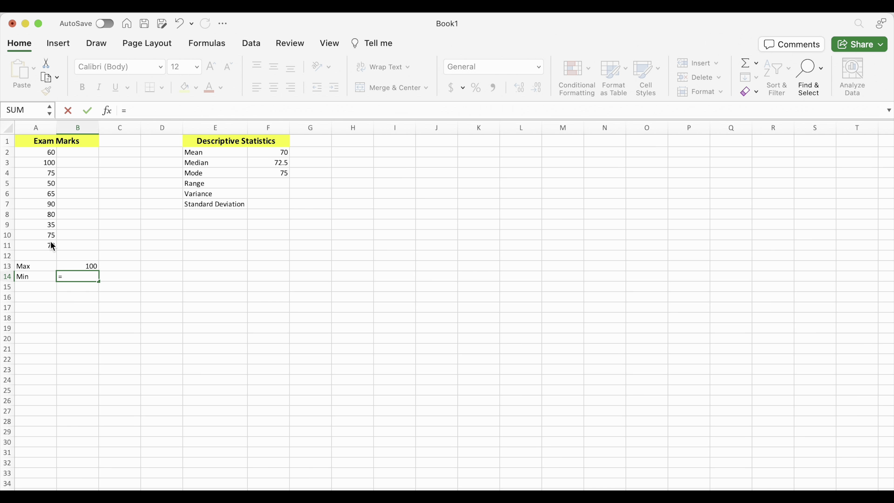
type("min")
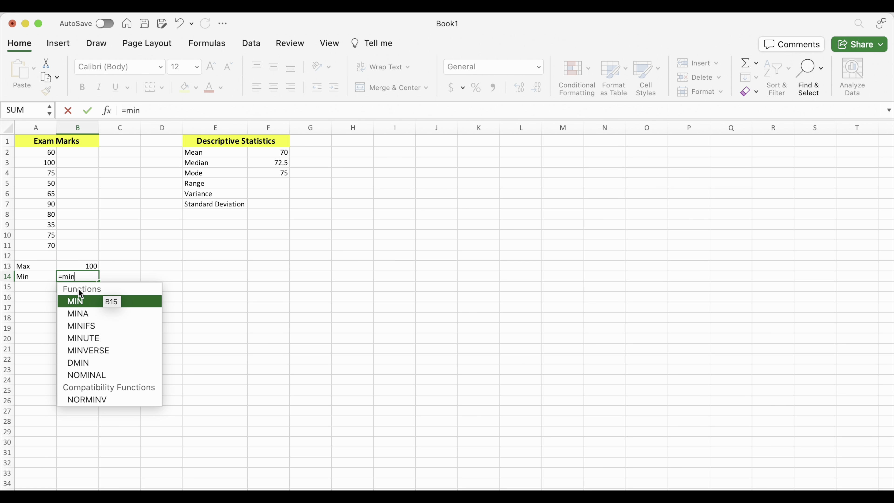
double_click(78, 302)
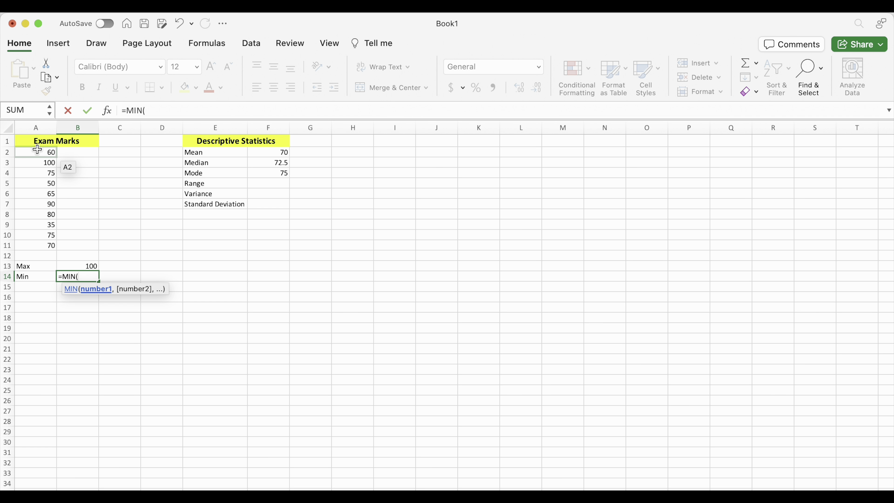
left_click_drag(46, 151, 47, 242)
key("Return")
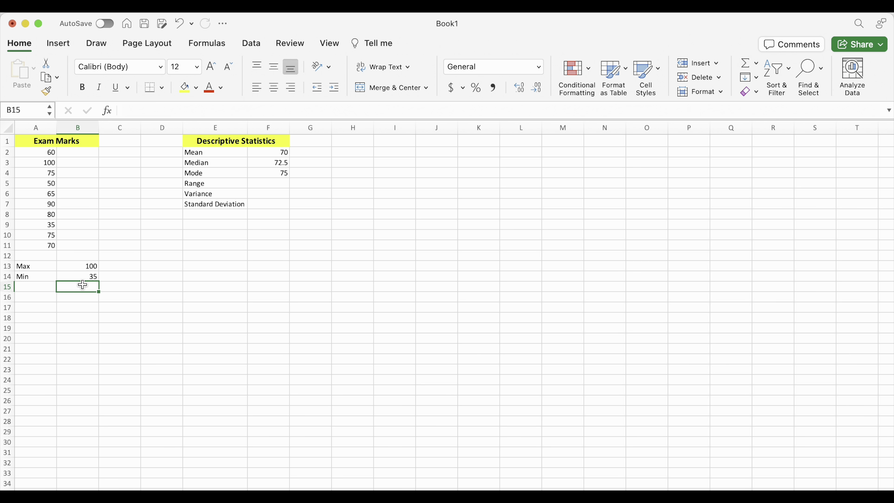
left_click(270, 184)
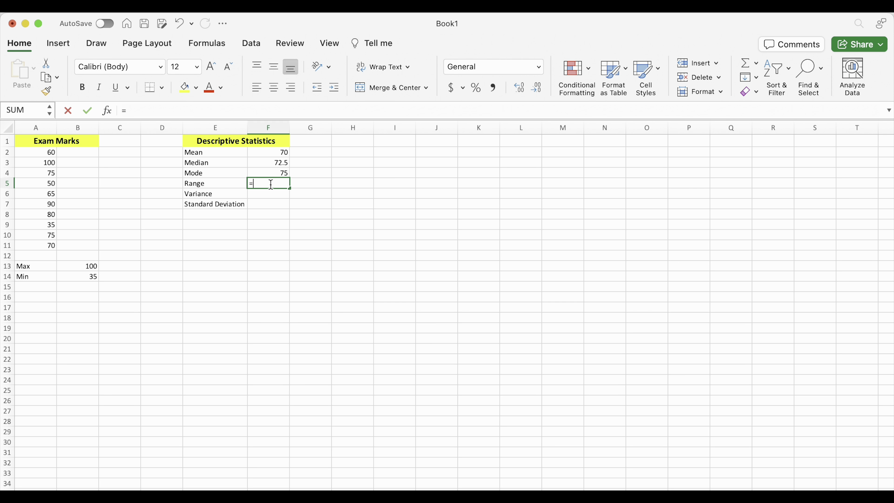
Enter =B13-B14 in F5 so the Range shows 65
type("=")
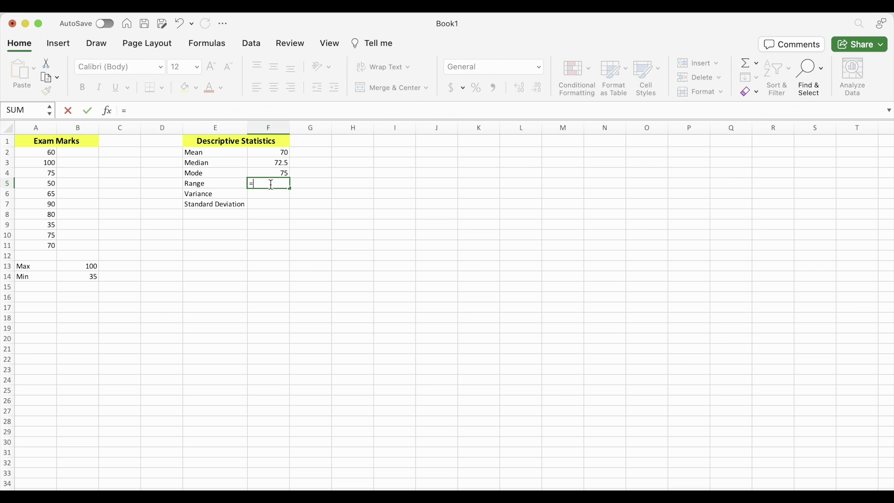
left_click_drag(138, 266, 89, 266)
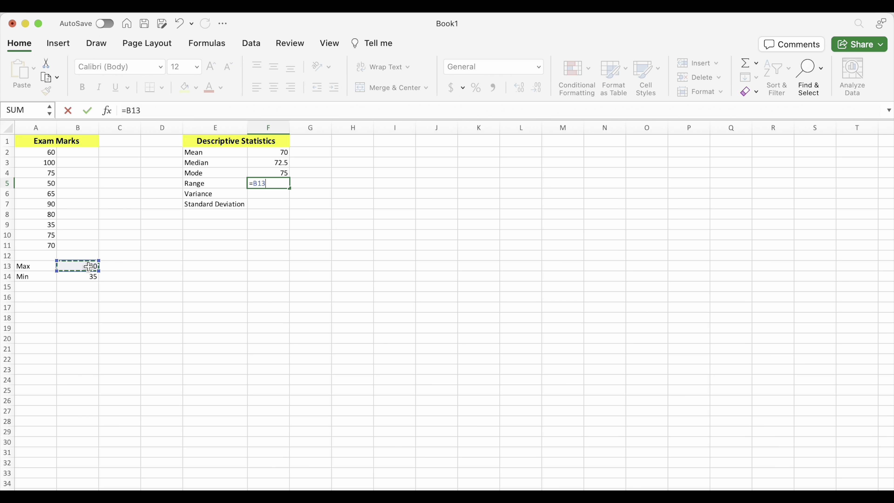
type("-")
left_click(88, 277)
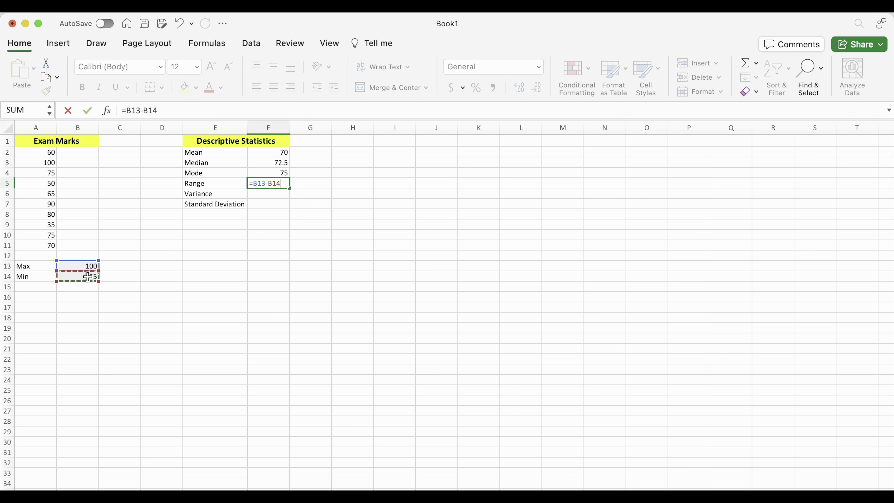
key("Return")
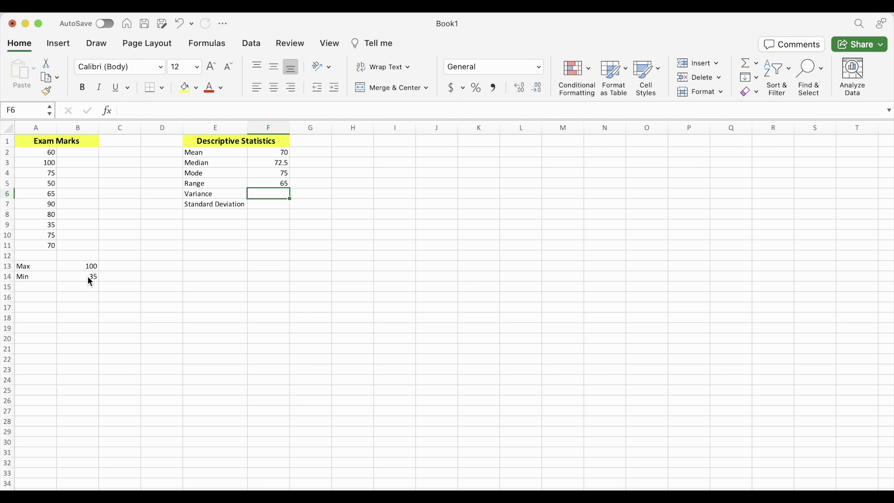
Enter =VAR(A2:A11) in F6, giving a Variance of 355.555556
type("=")
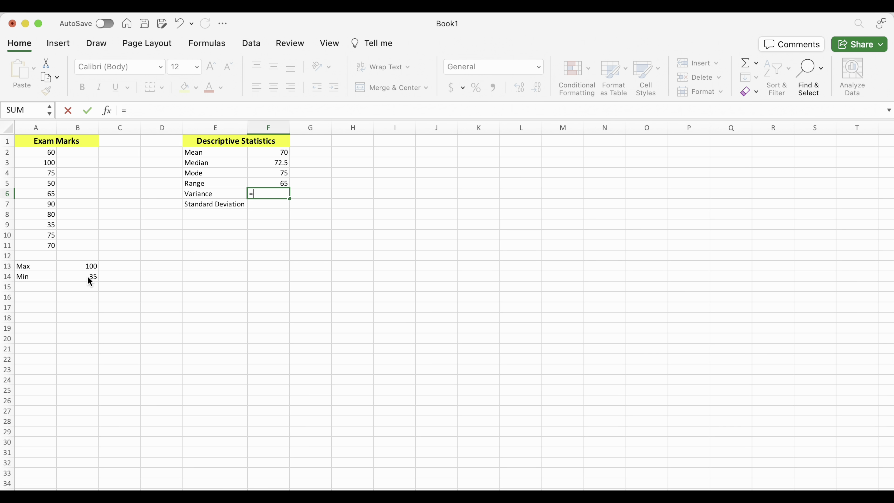
type("var")
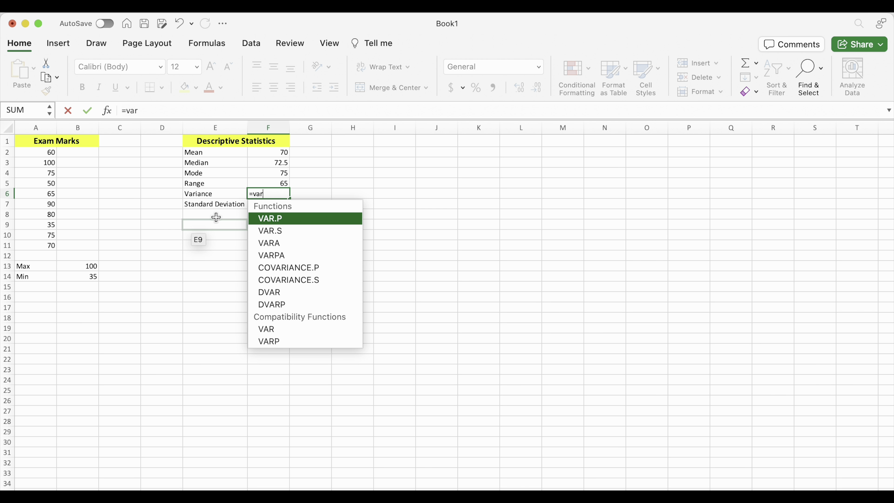
double_click(270, 329)
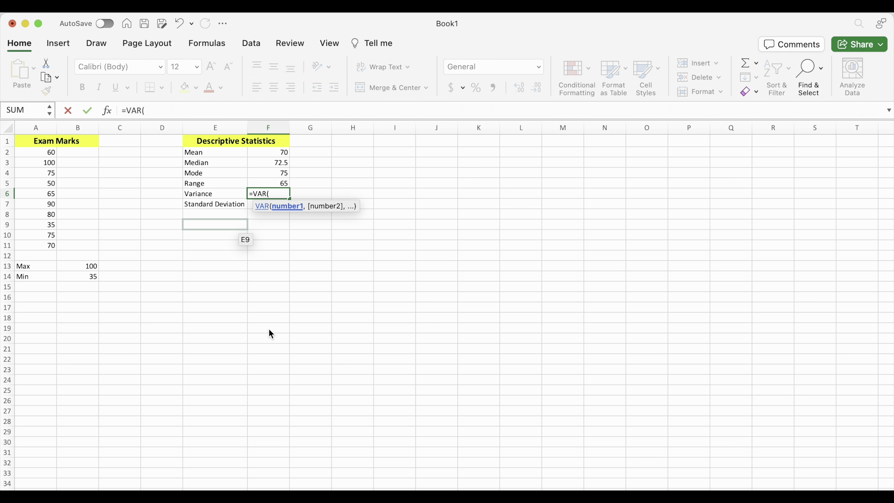
left_click(52, 152)
left_click_drag(51, 152, 53, 246)
key("Return")
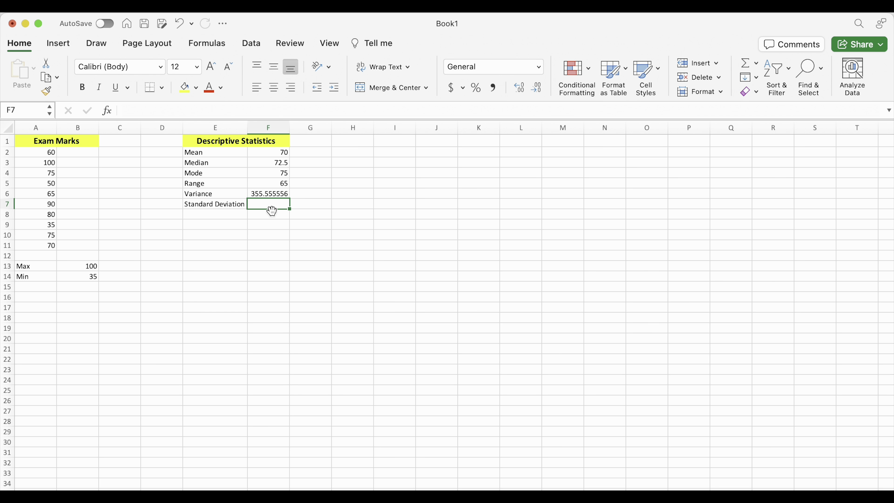
Enter =STDEV(A2:A11) in F7, giving a Standard Deviation of 18.8561808
type("=")
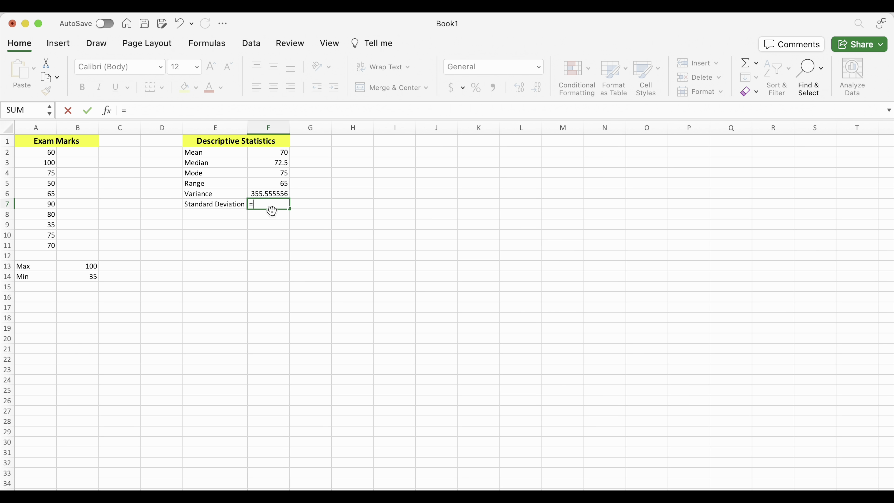
type("st")
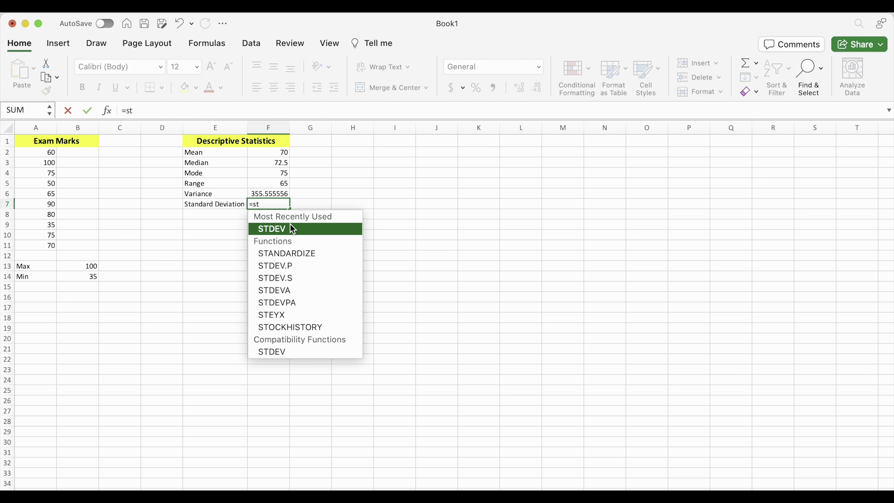
double_click(279, 229)
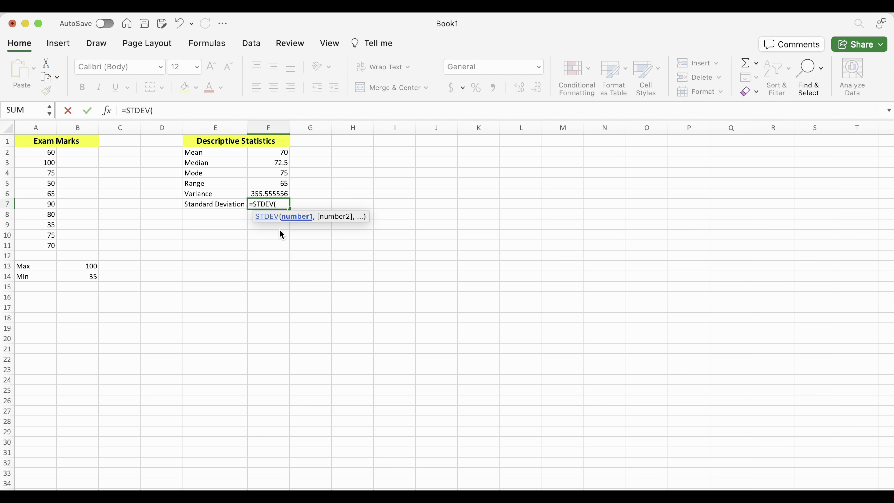
left_click_drag(53, 152, 50, 249)
key("Return")
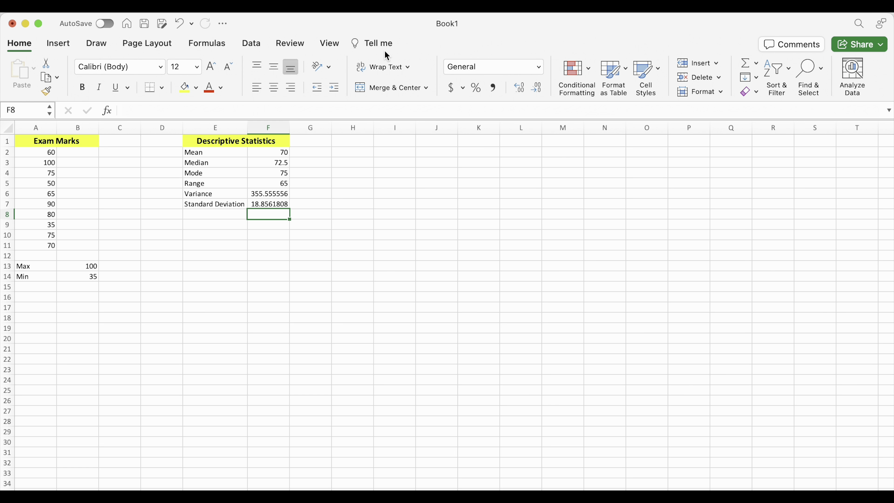
Turn on the Analysis ToolPak add-in from the Data tab's add-ins list
left_click(252, 44)
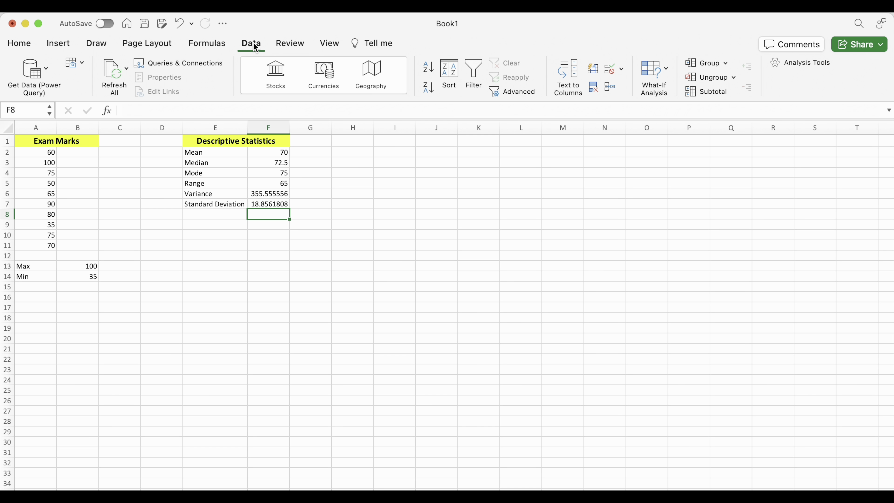
left_click(802, 66)
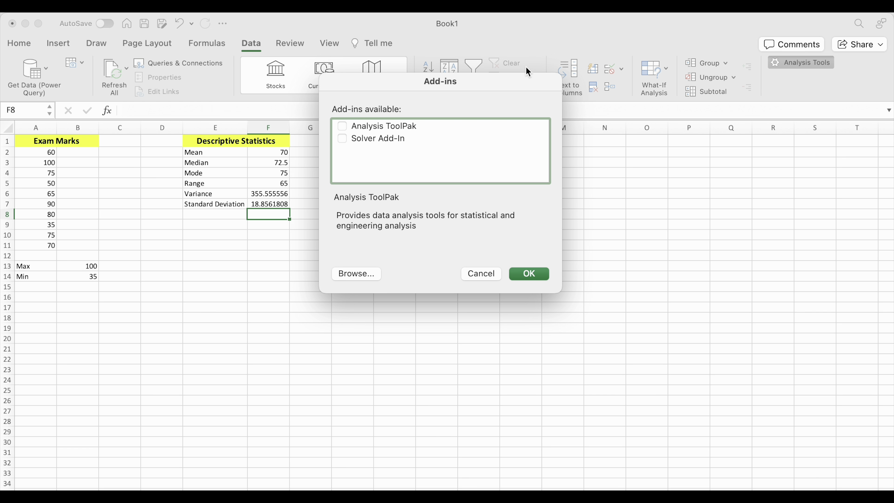
left_click(342, 126)
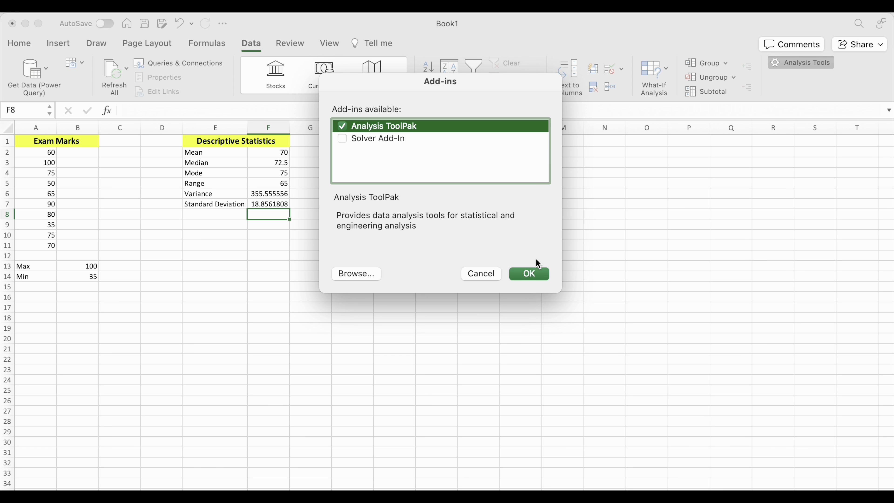
left_click(529, 274)
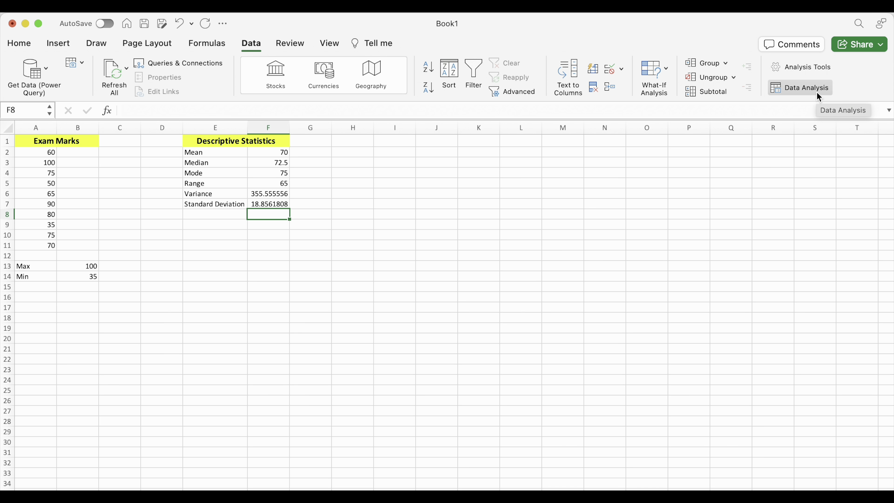
Choose Descriptive Statistics from the Data Analysis tool list and continue to its settings
left_click(794, 89)
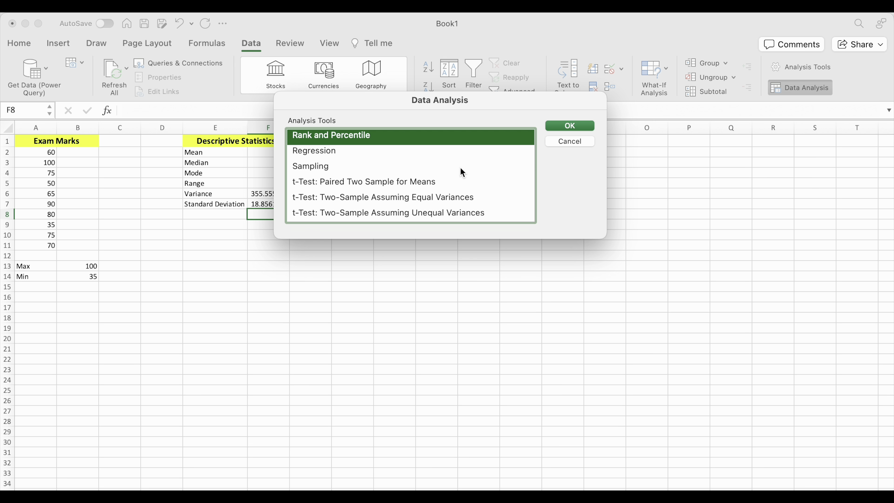
scroll(460, 168, "up", 5)
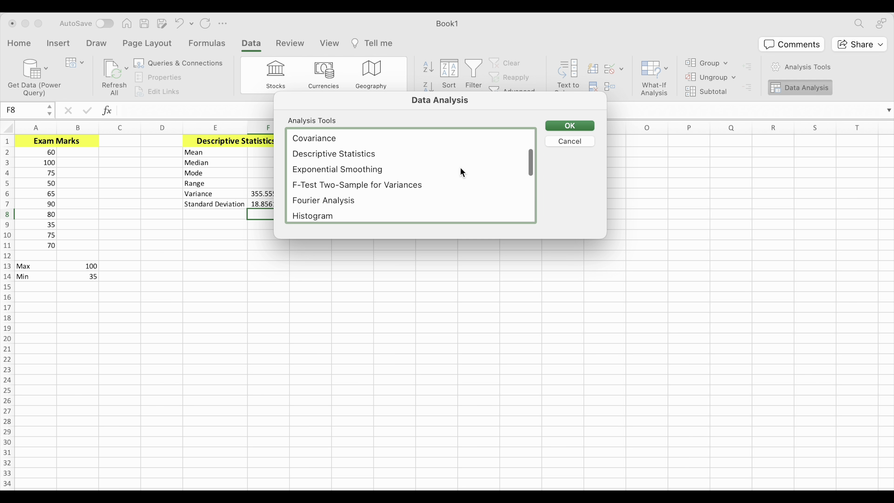
scroll(461, 172, "up", 1)
left_click(369, 180)
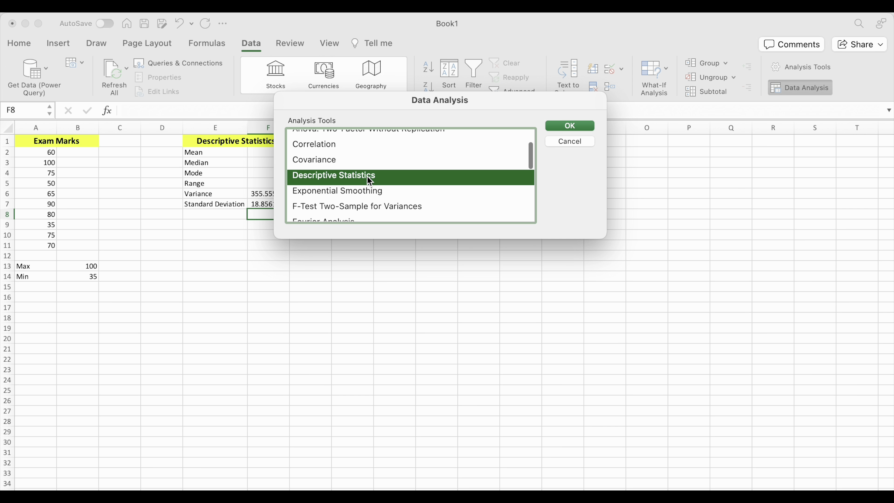
left_click(572, 125)
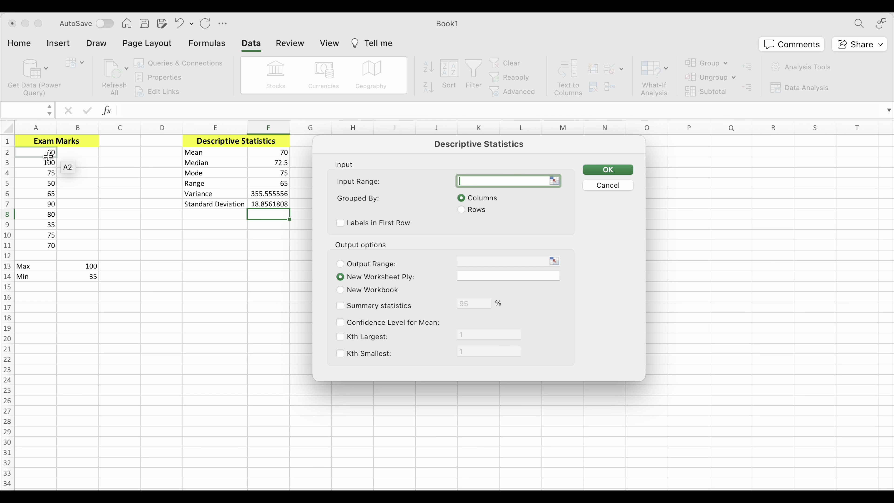
Run Descriptive Statistics on $A$2:$A$11 with summary statistics output at $E$13
left_click_drag(49, 156, 51, 248)
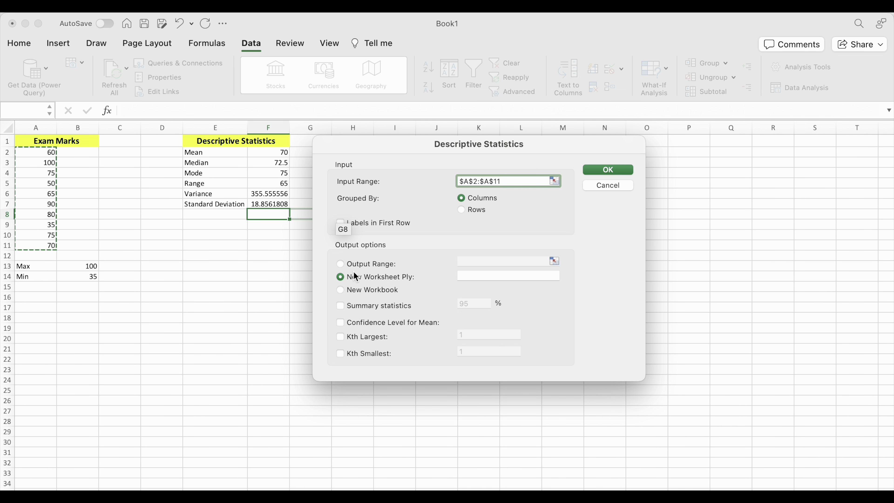
left_click(340, 264)
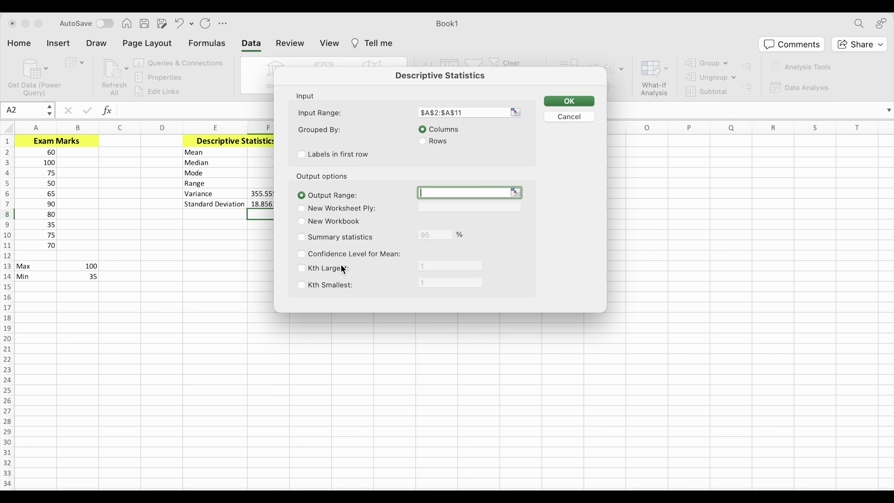
left_click(202, 266)
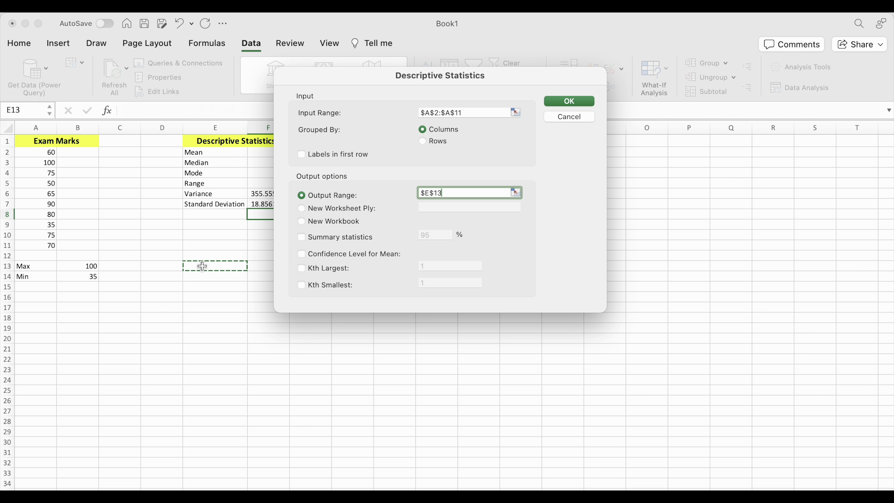
left_click(301, 237)
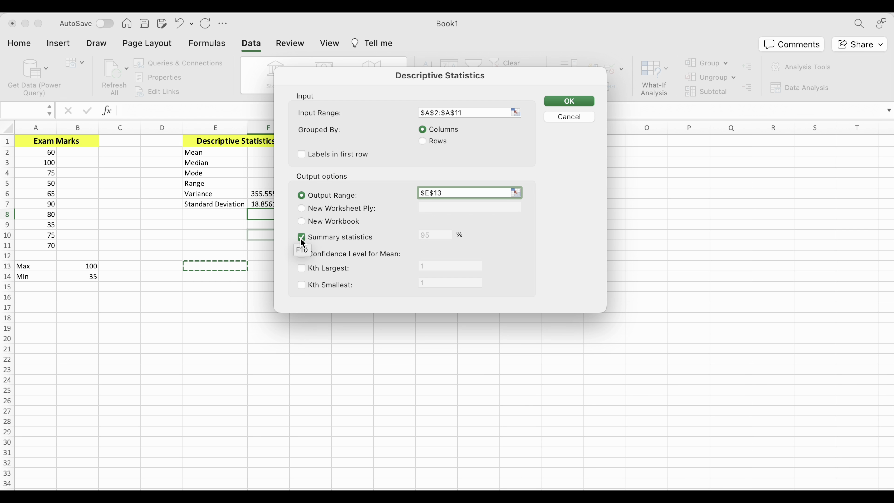
left_click(580, 100)
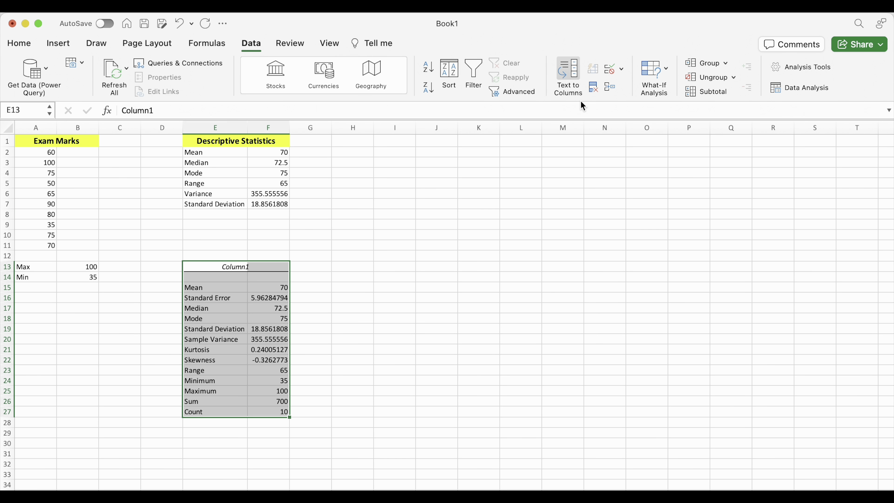
left_click(347, 308)
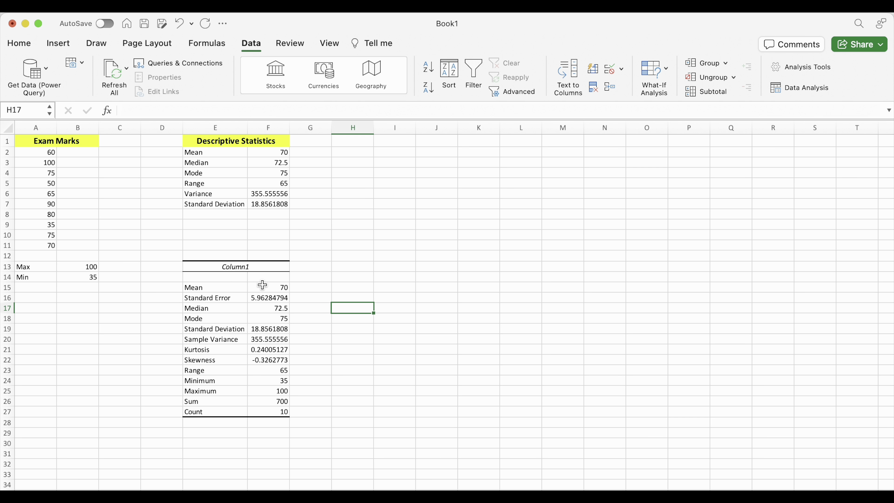